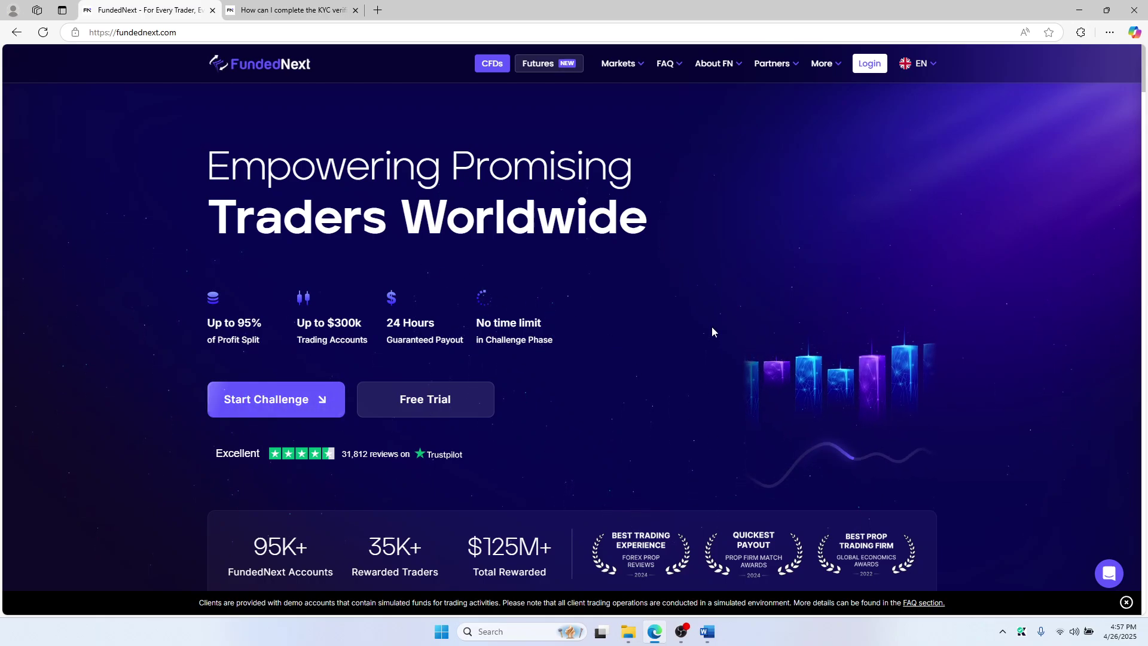
scroll(712, 333, down, 1)
scroll(705, 322, down, 1)
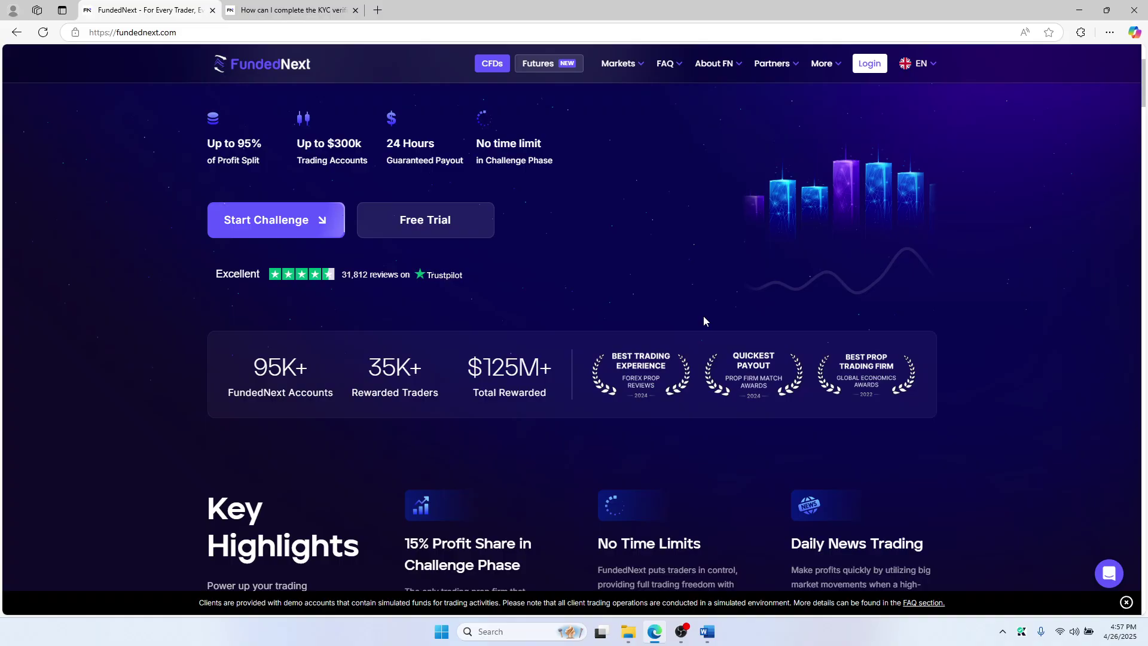
scroll(700, 317, down, 1)
scroll(681, 352, down, 1)
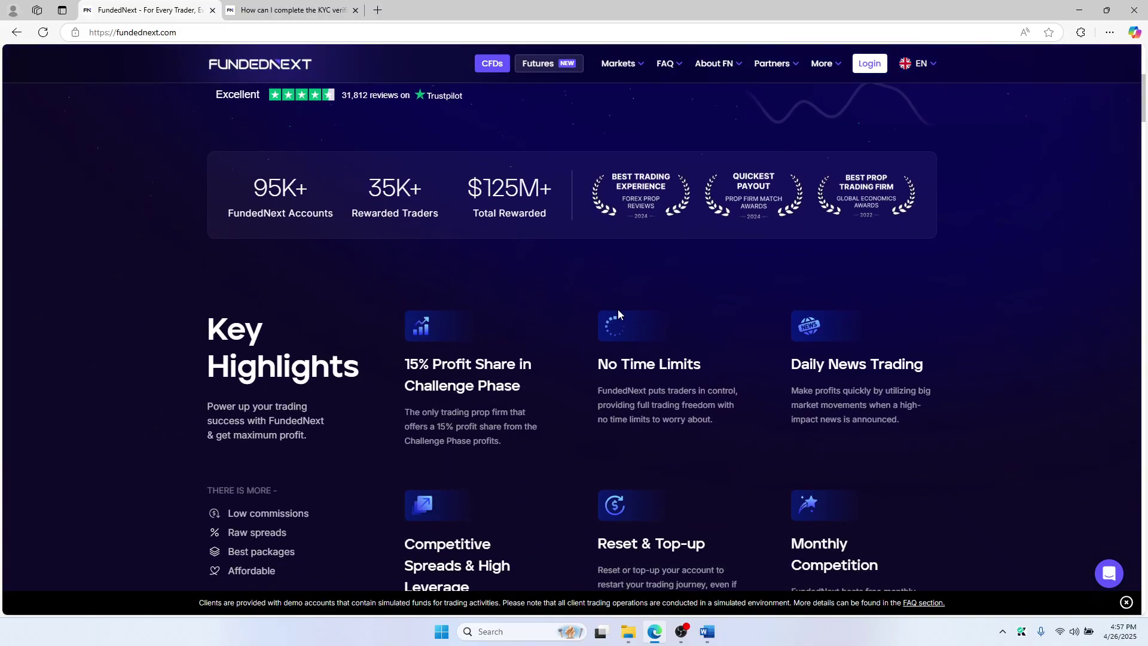
scroll(610, 305, down, 1)
scroll(623, 369, down, 1)
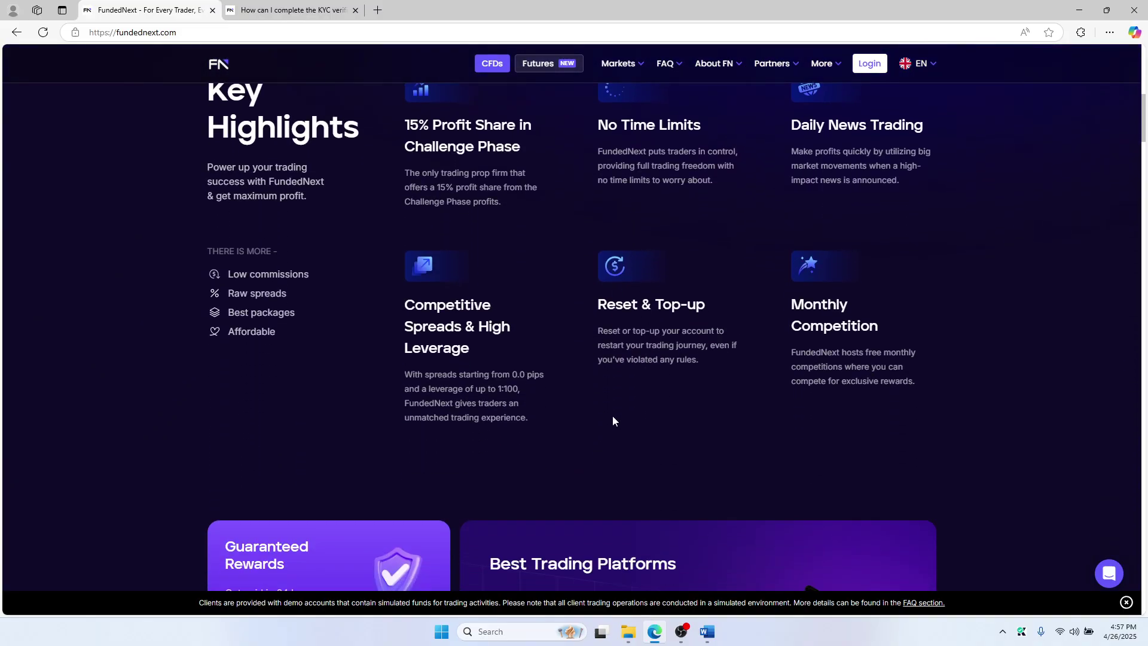
scroll(637, 377, down, 1)
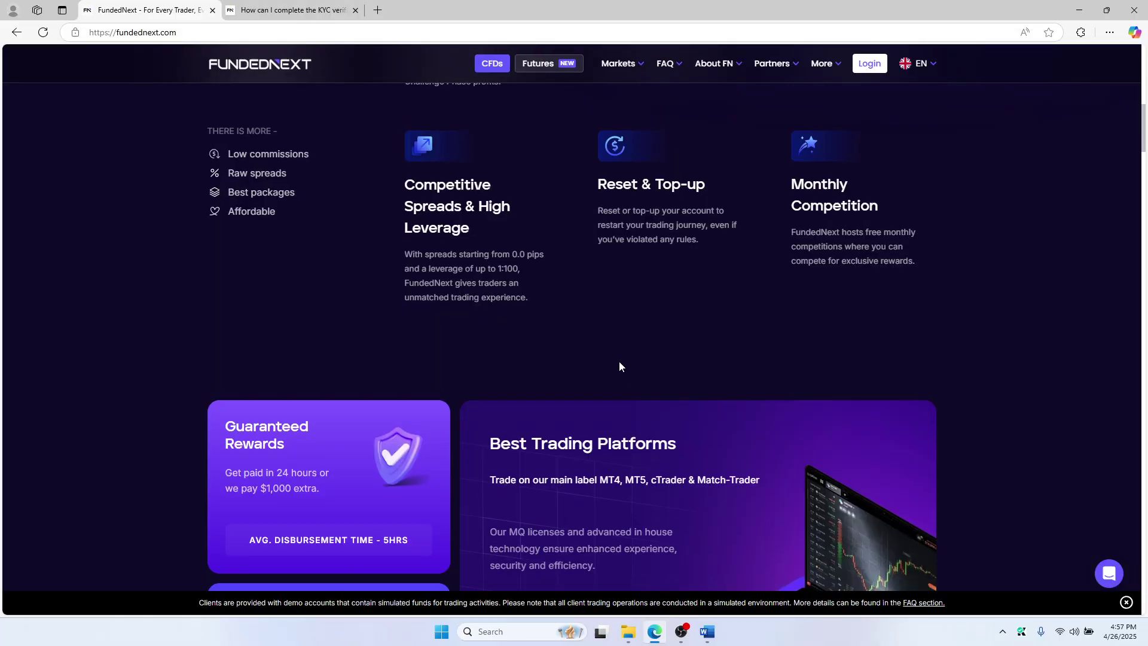
scroll(619, 362, down, 1)
scroll(621, 355, down, 1)
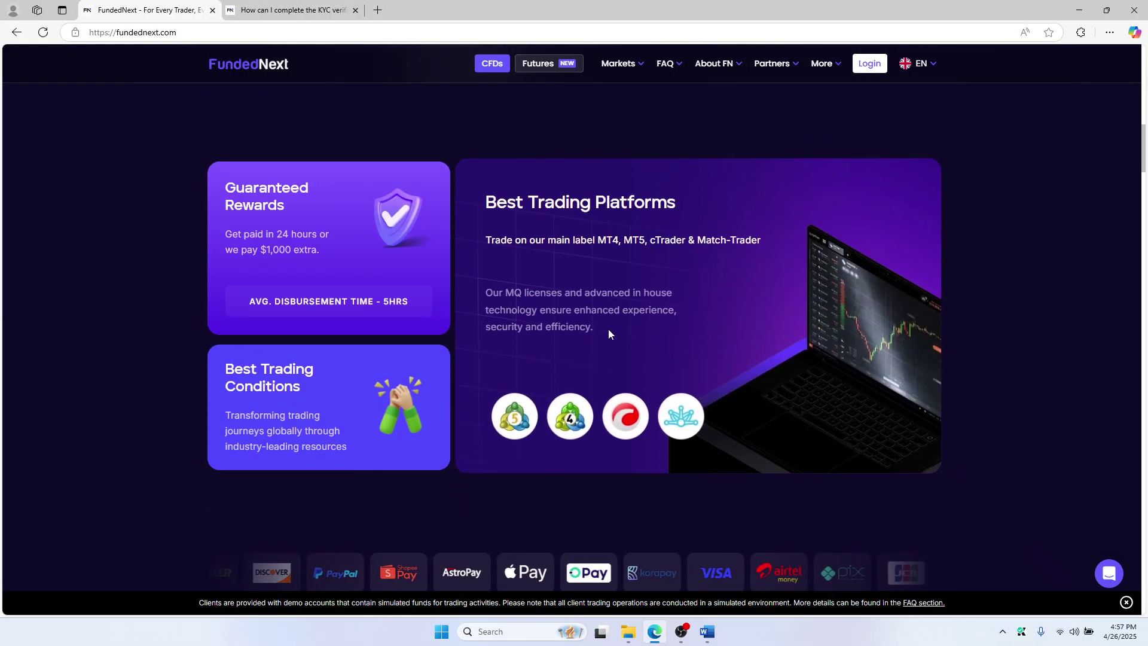
scroll(609, 327, down, 1)
scroll(610, 324, down, 2)
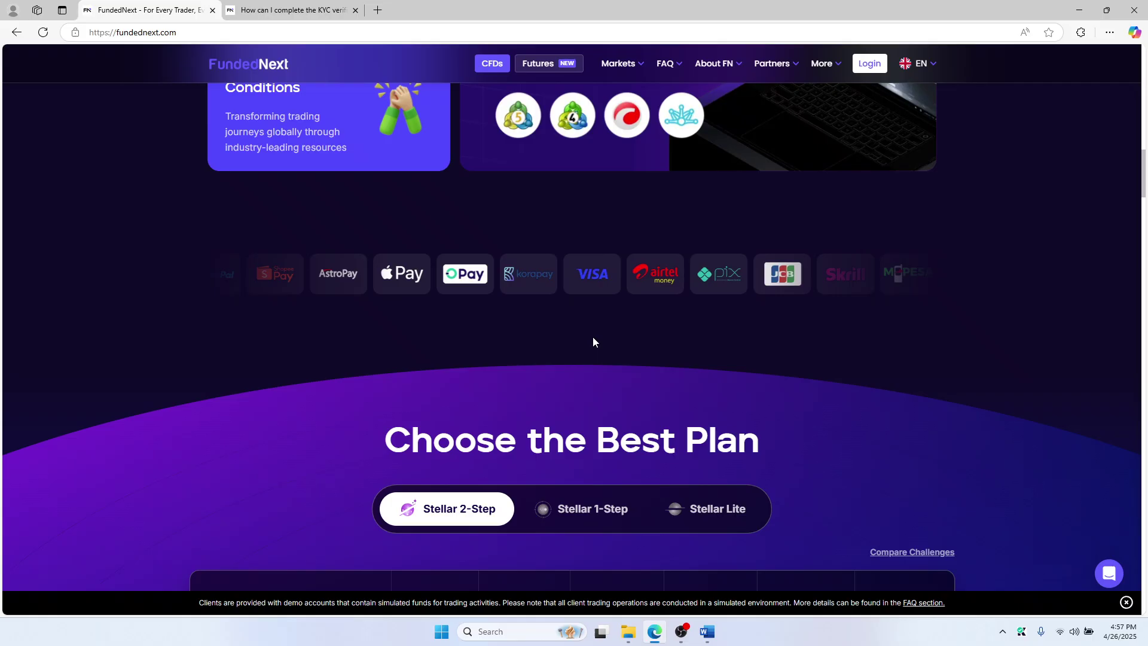
scroll(593, 336, down, 1)
Switch to the second browser tab showing the KYC verification help article.
click(235, 9)
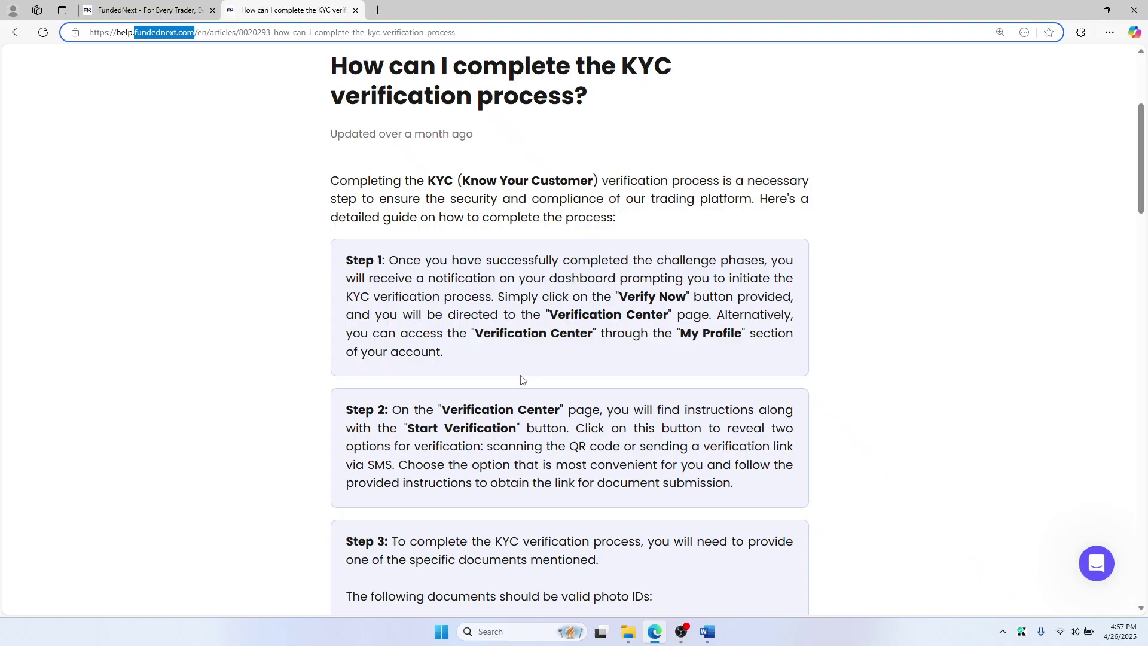
scroll(606, 355, down, 1)
scroll(603, 354, down, 1)
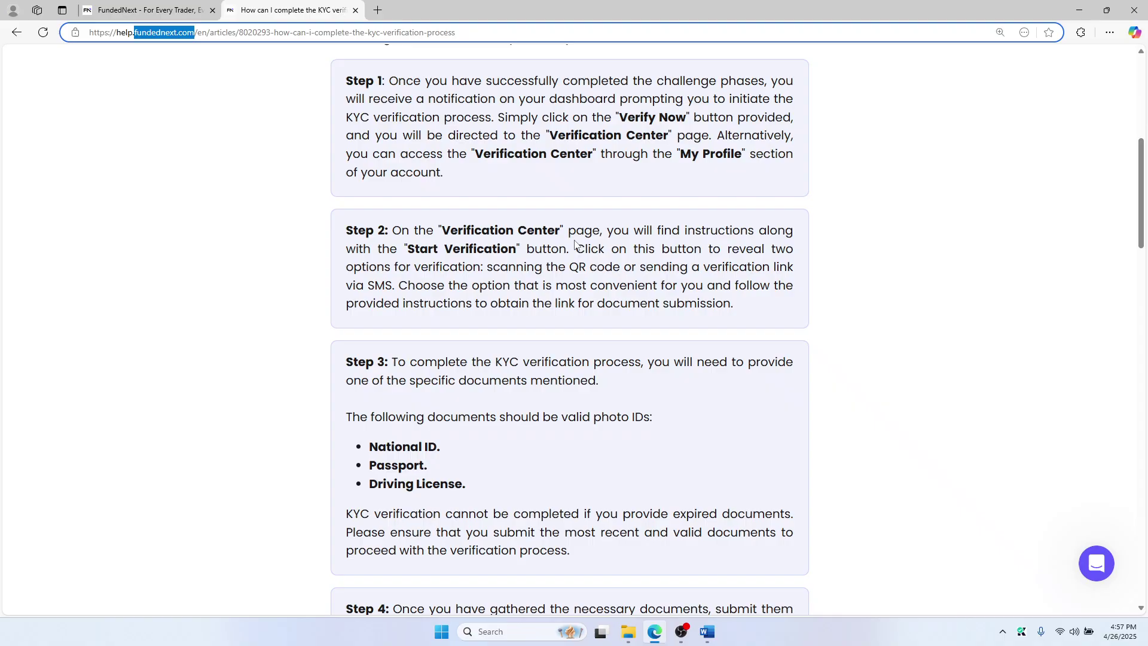
scroll(573, 242, down, 1)
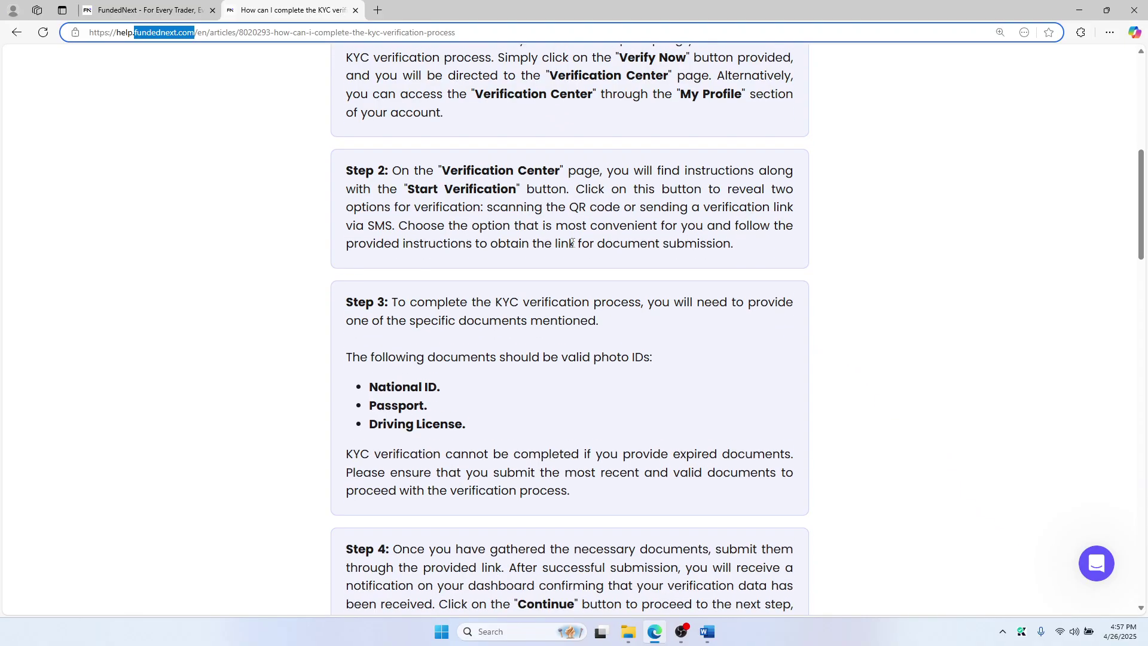
scroll(572, 243, down, 1)
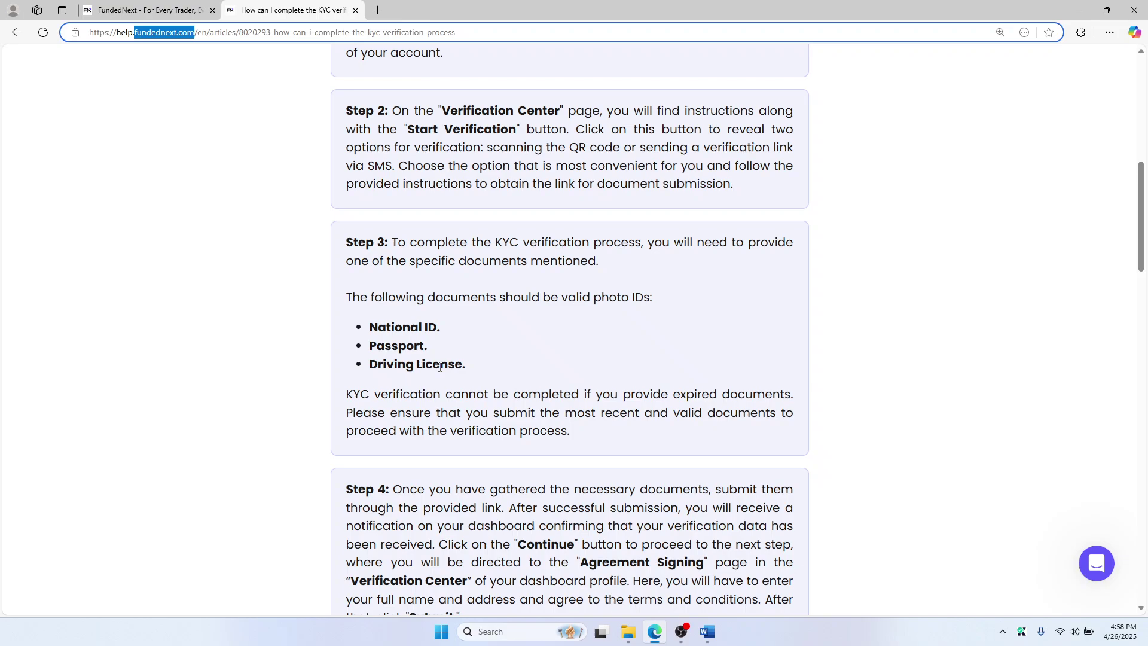
scroll(441, 366, down, 1)
scroll(453, 357, down, 2)
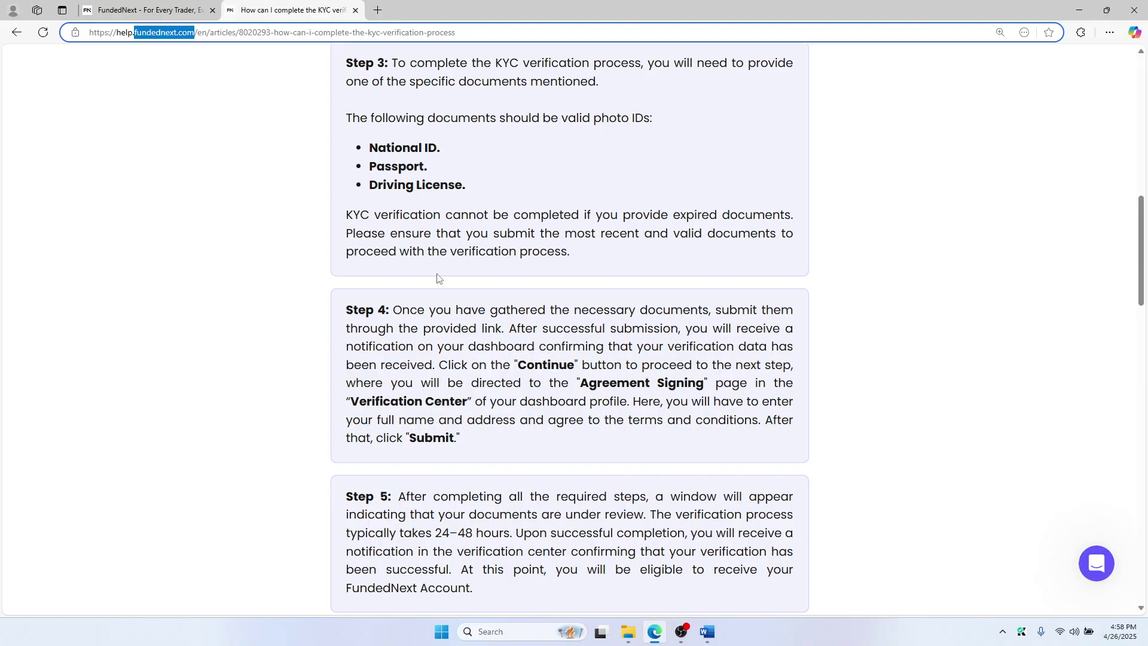
scroll(402, 342, down, 2)
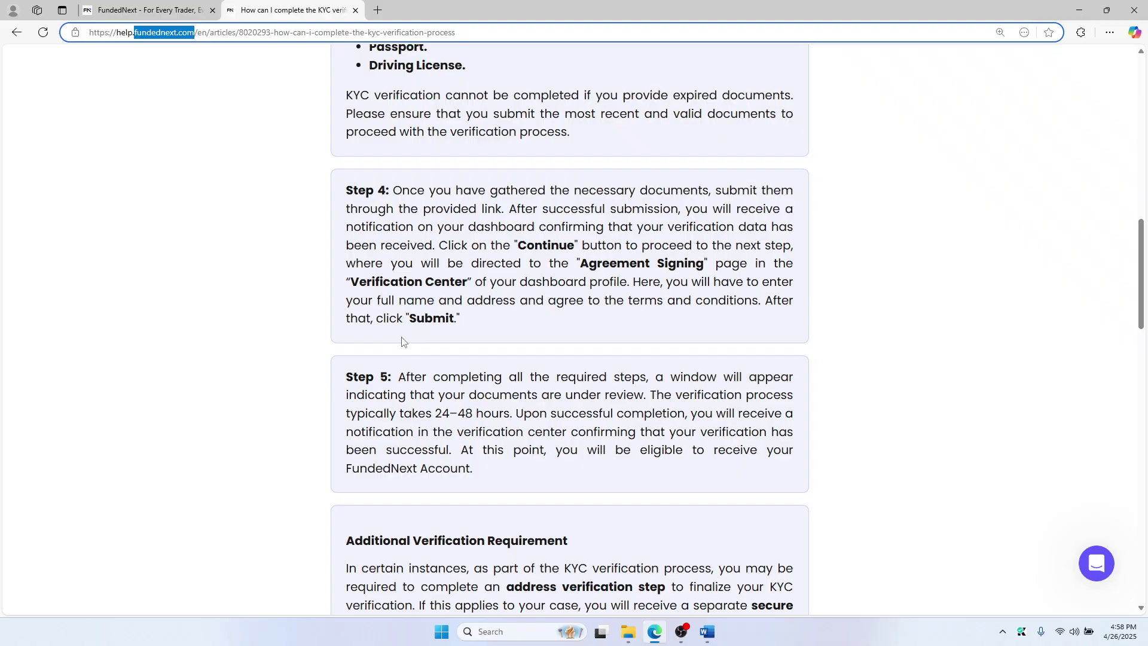
scroll(402, 342, down, 1)
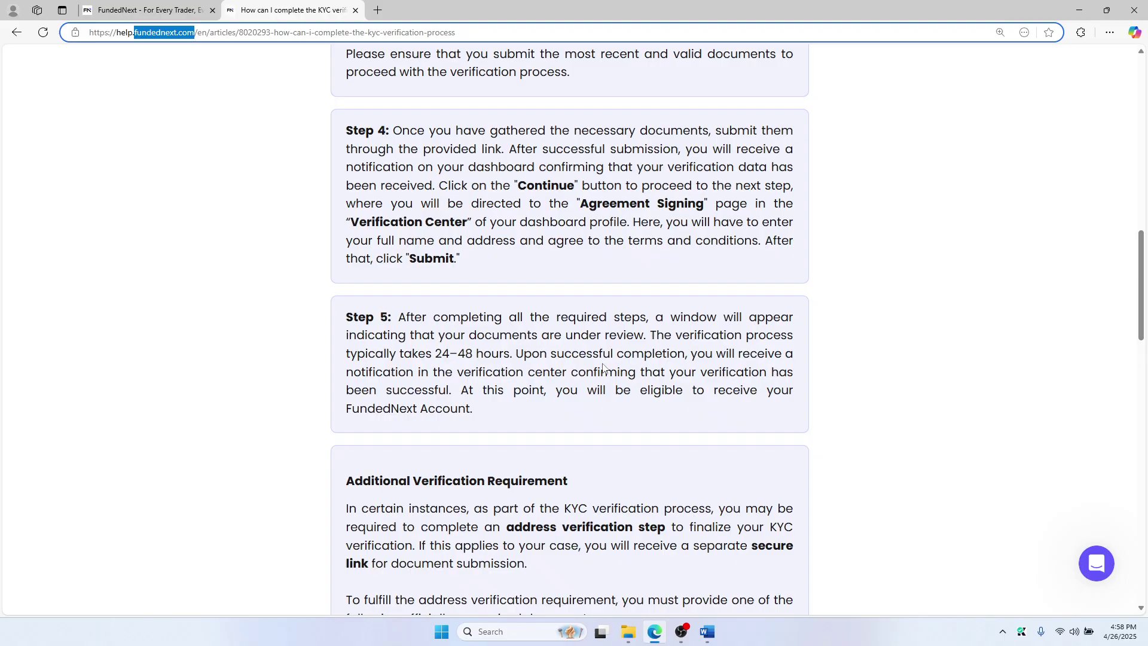
scroll(604, 367, down, 1)
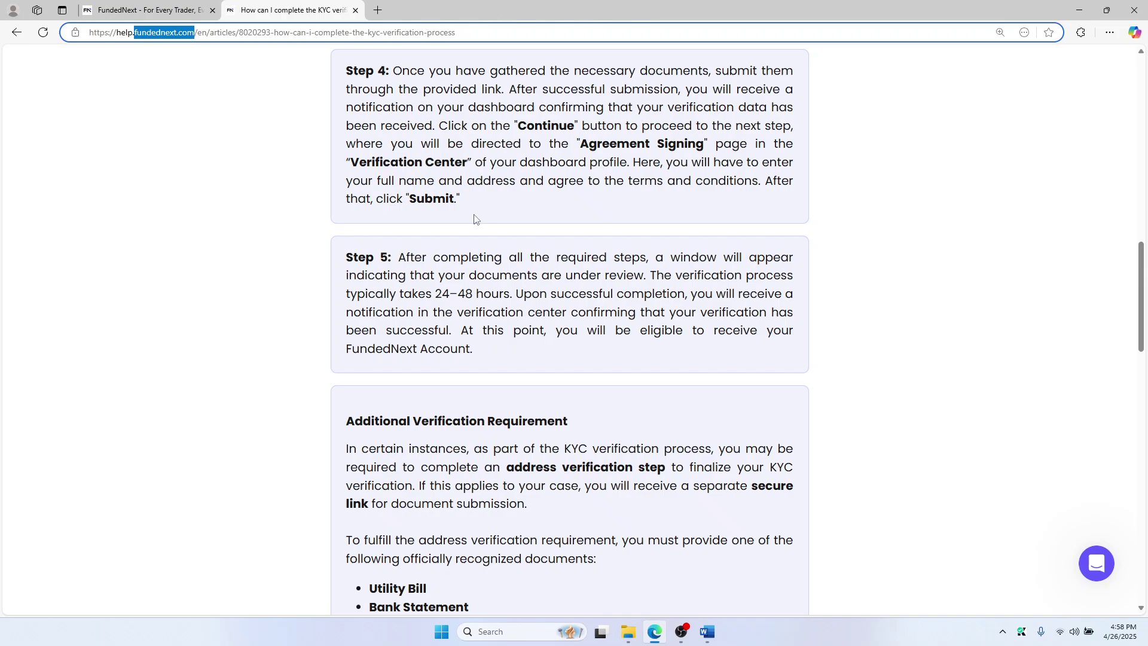
scroll(474, 218, down, 1)
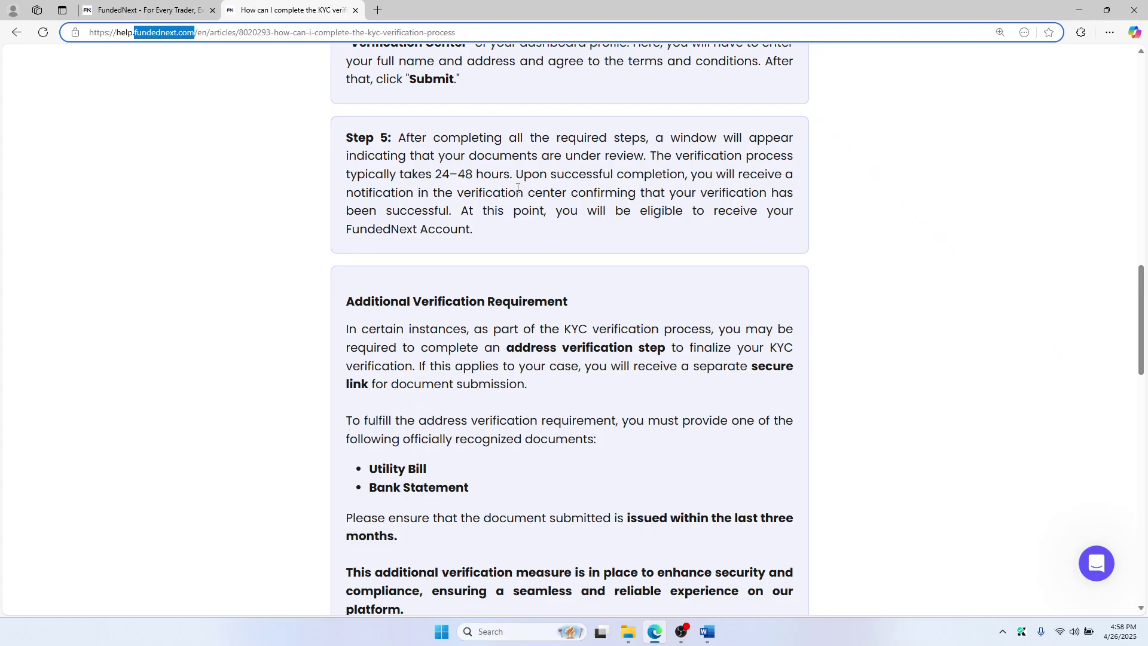
scroll(550, 193, down, 2)
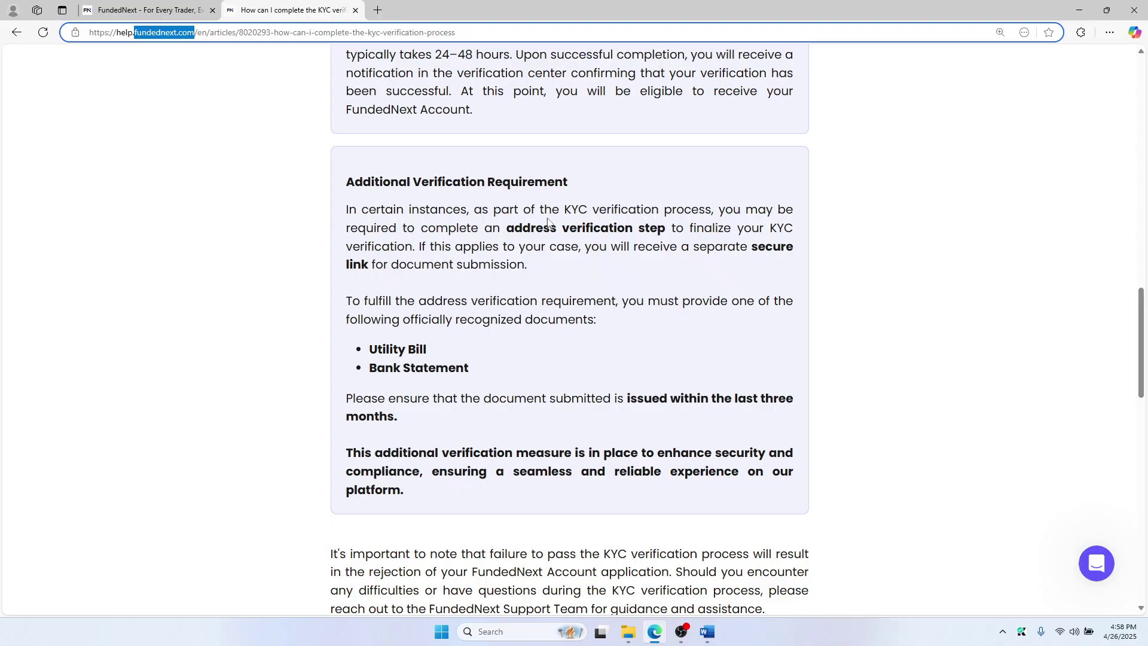